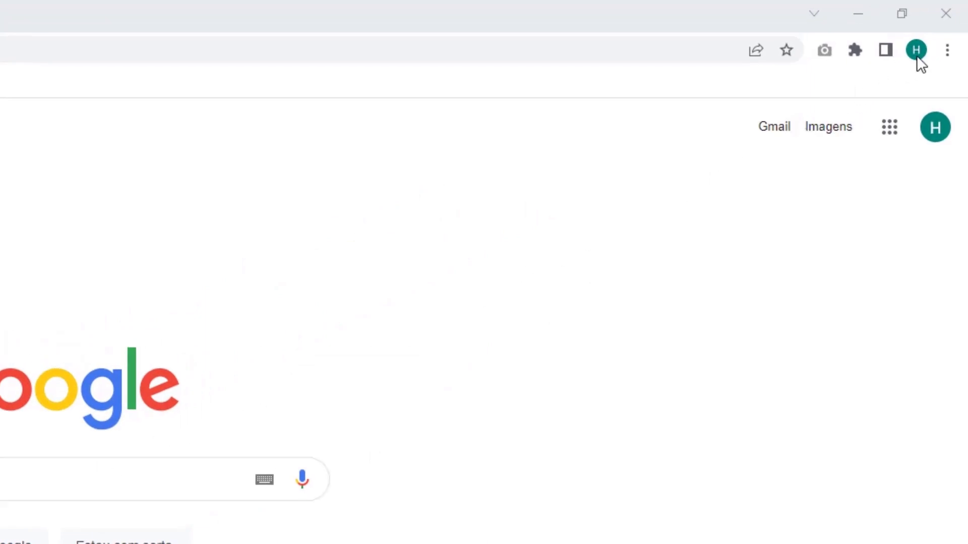
Step: Clear the last hour's cookies, site data and cached images and files from the browser, leaving browsing history out of the removal
click(947, 51)
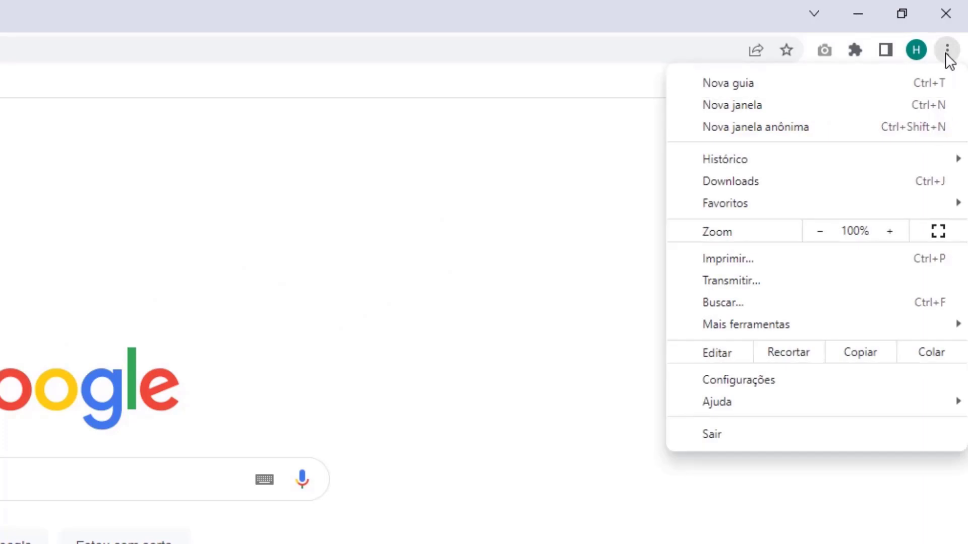
mouse_move(755, 327)
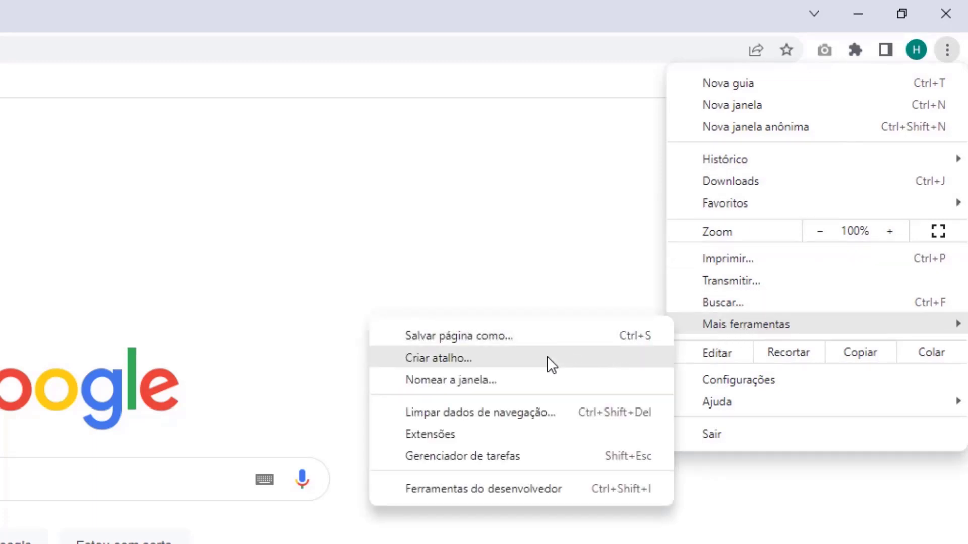
click(470, 417)
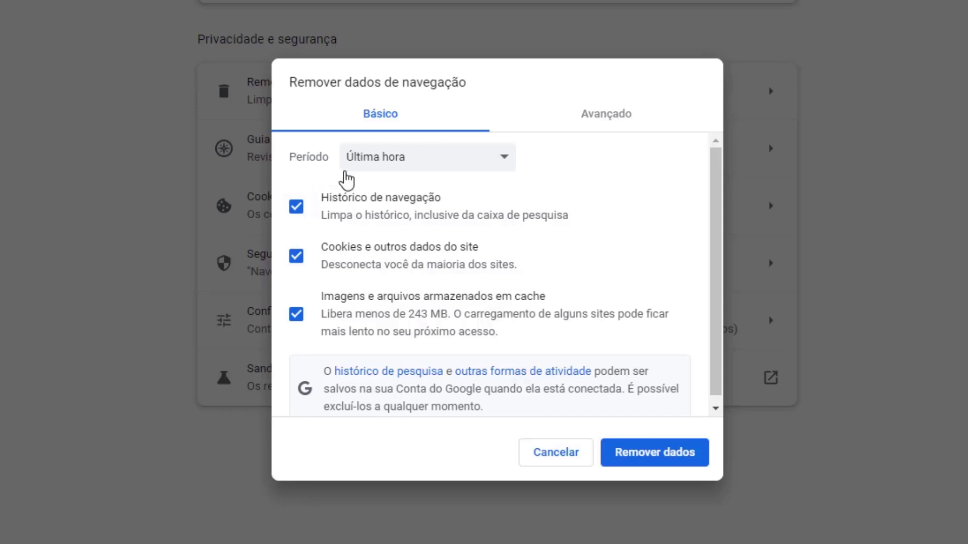
click(379, 165)
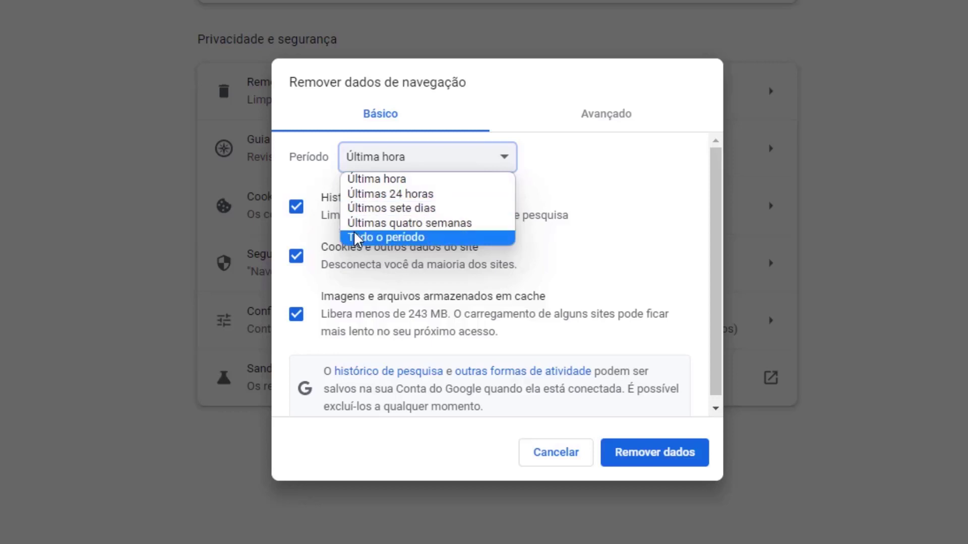
click(355, 180)
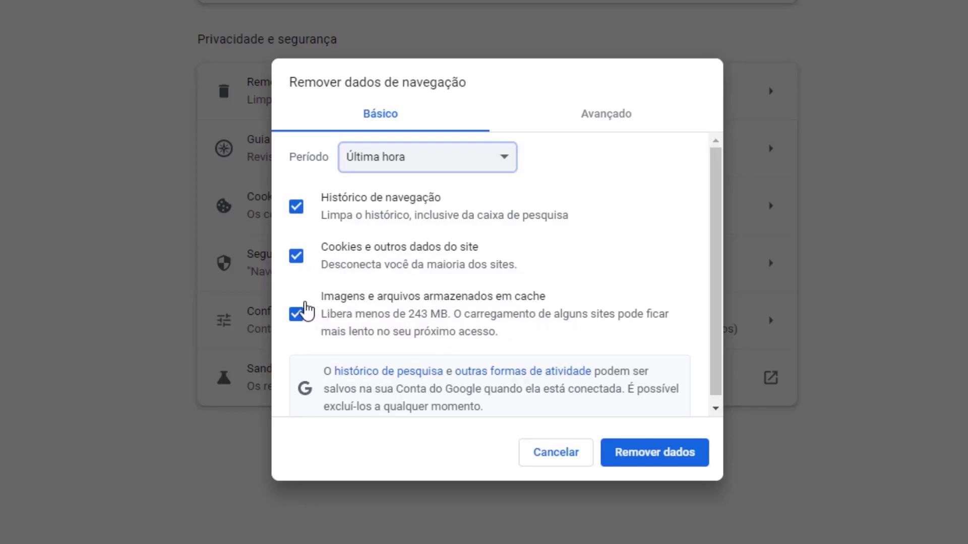
click(297, 211)
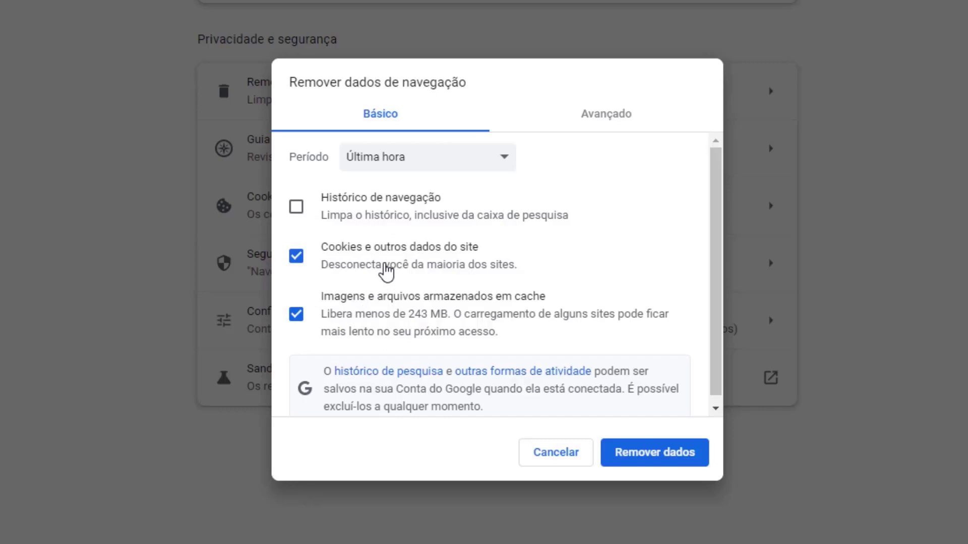
click(649, 457)
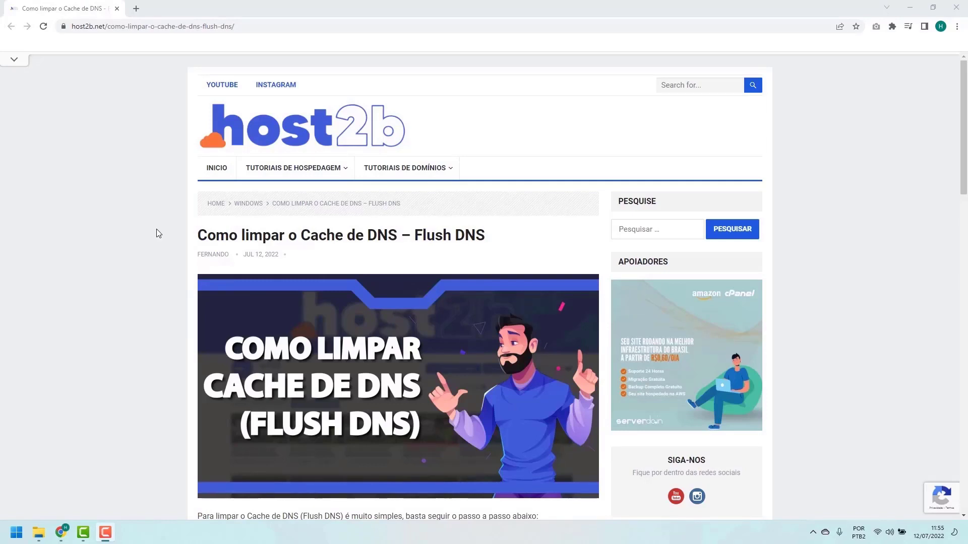
Step: Review the article's flush DNS instructions and launch Prompt de Comando (cmd) as administrator
scroll(161, 233, down, 5)
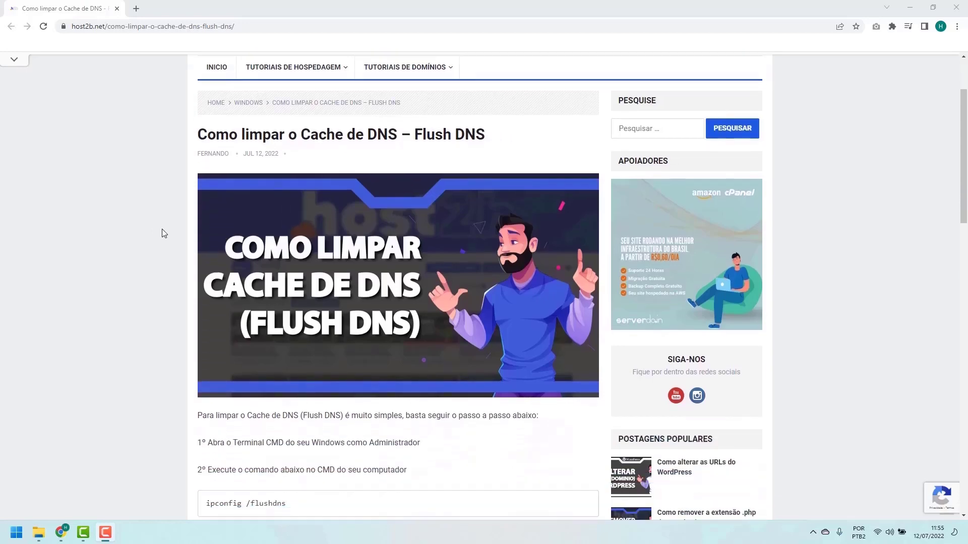
scroll(162, 229, down, 1)
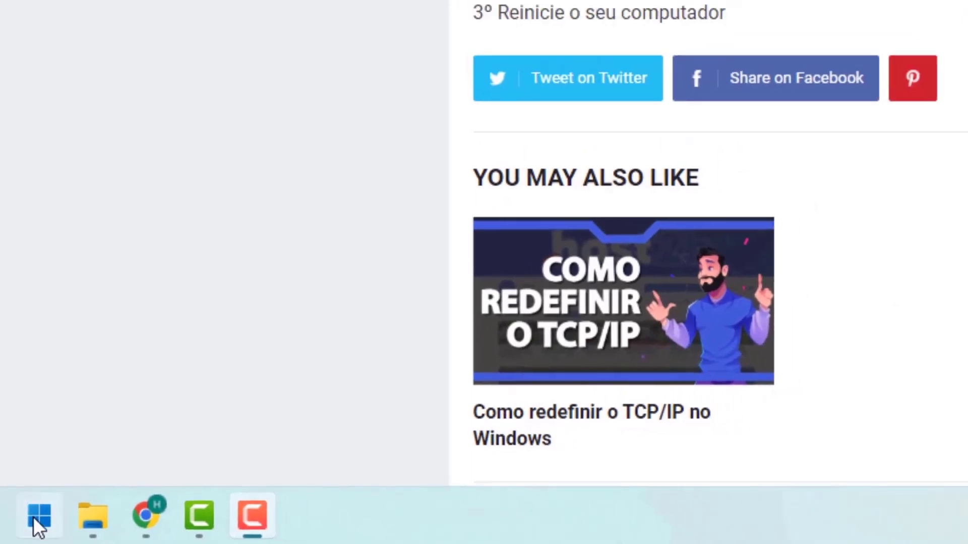
click(41, 519)
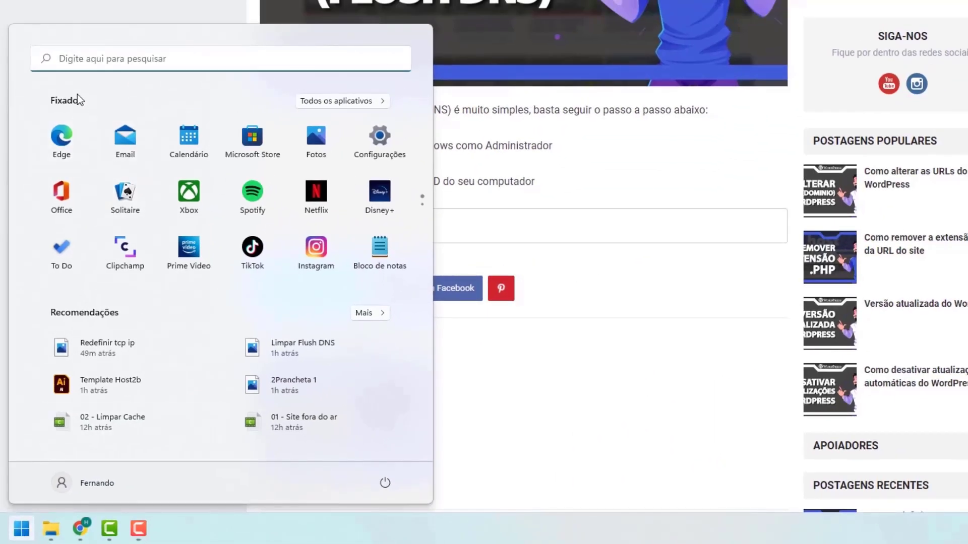
click(73, 62)
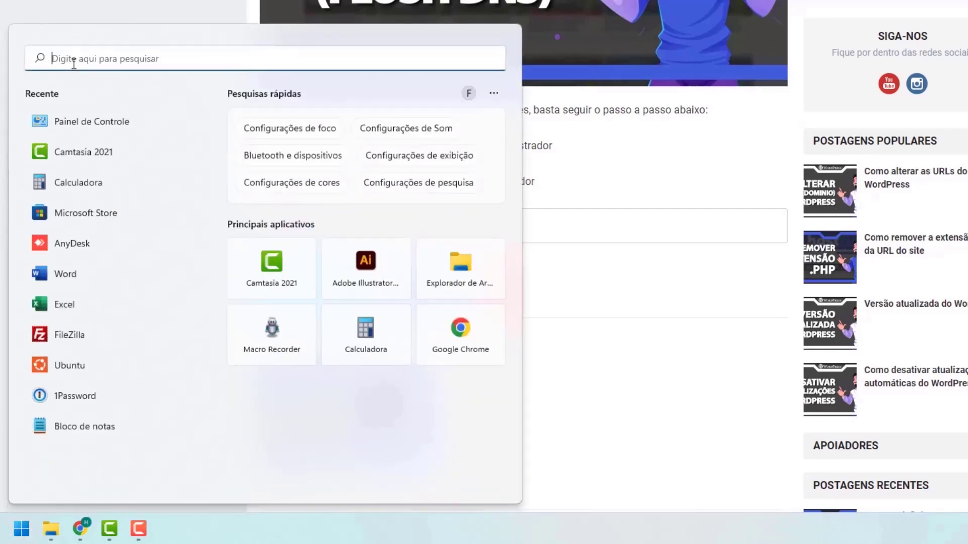
text(cmd)
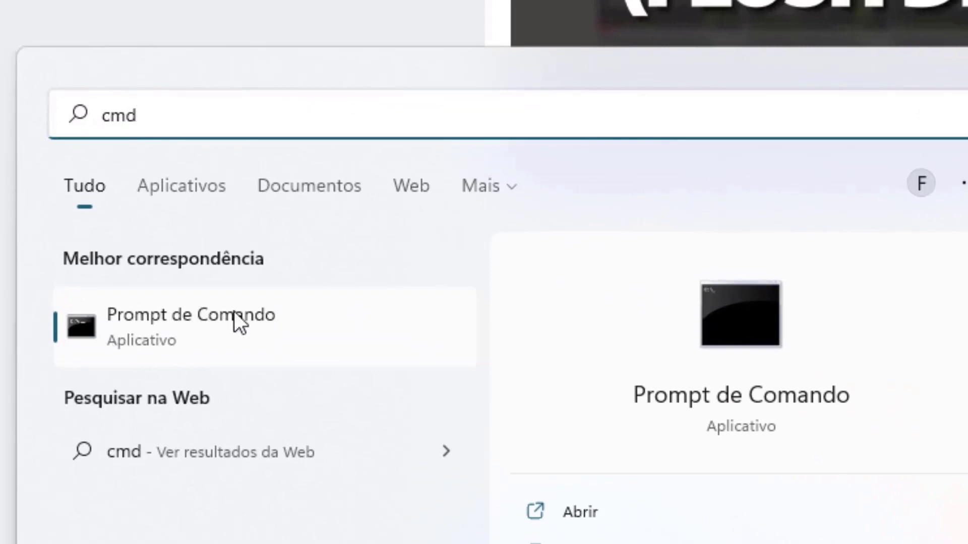
right_click(154, 326)
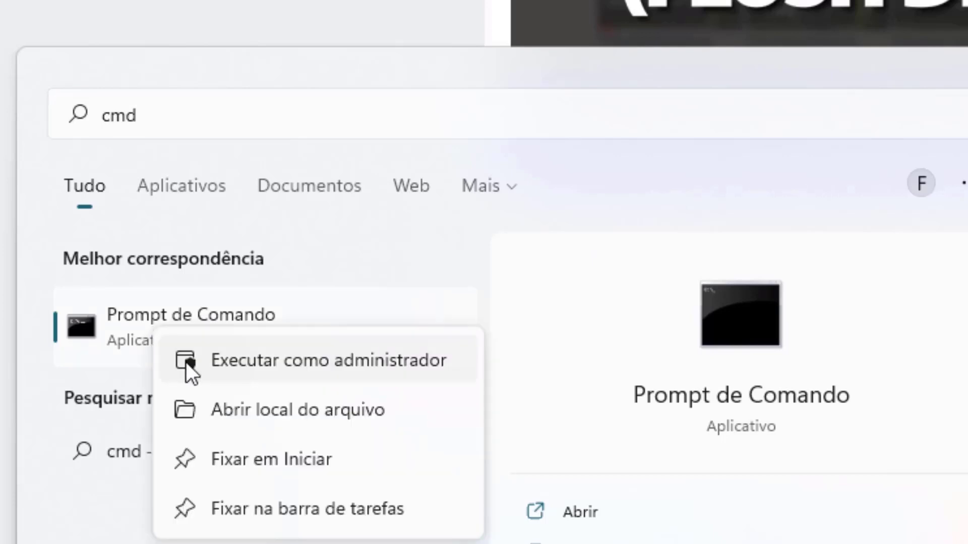
click(259, 360)
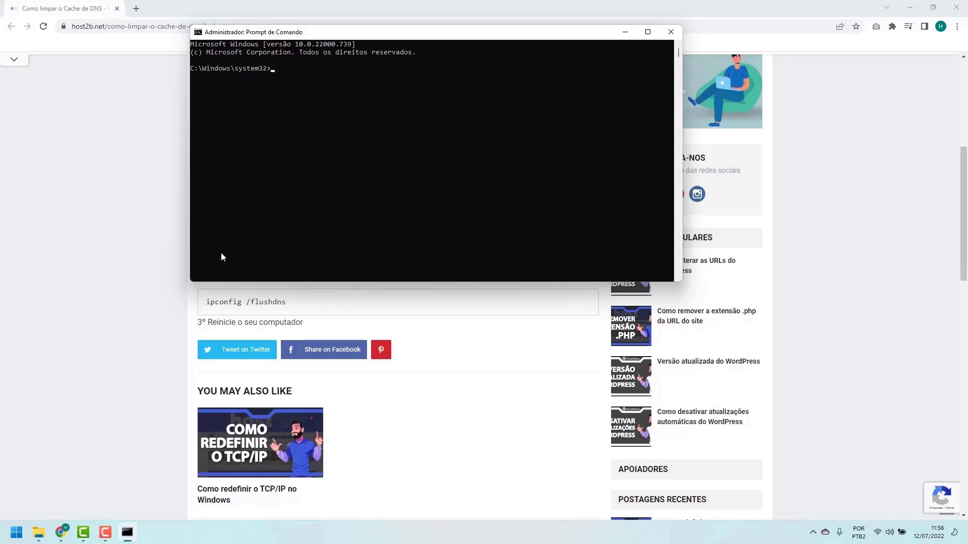
Step: Flush the DNS cache by running ipconfig /flushdns in the administrator Command Prompt
click(167, 301)
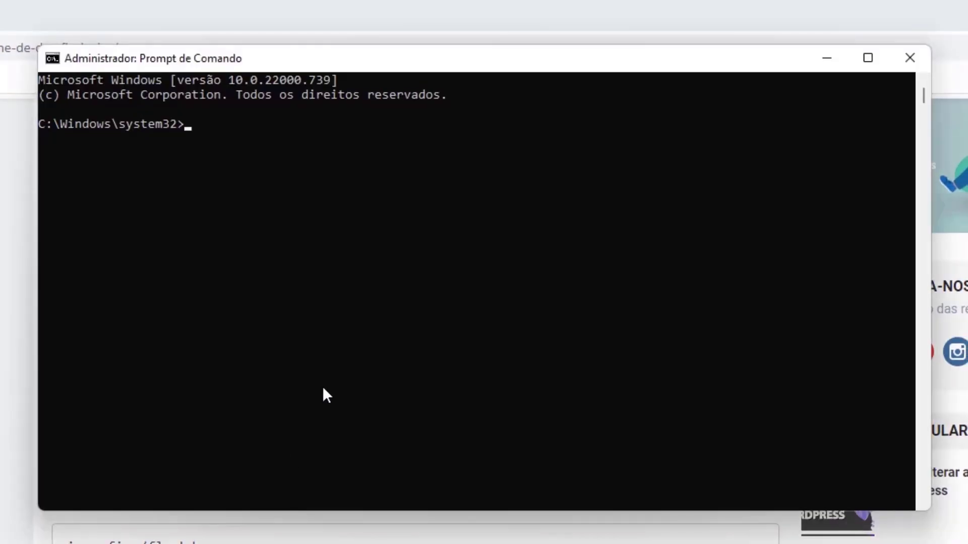
click(325, 374)
text(ipconfig /flushdn)
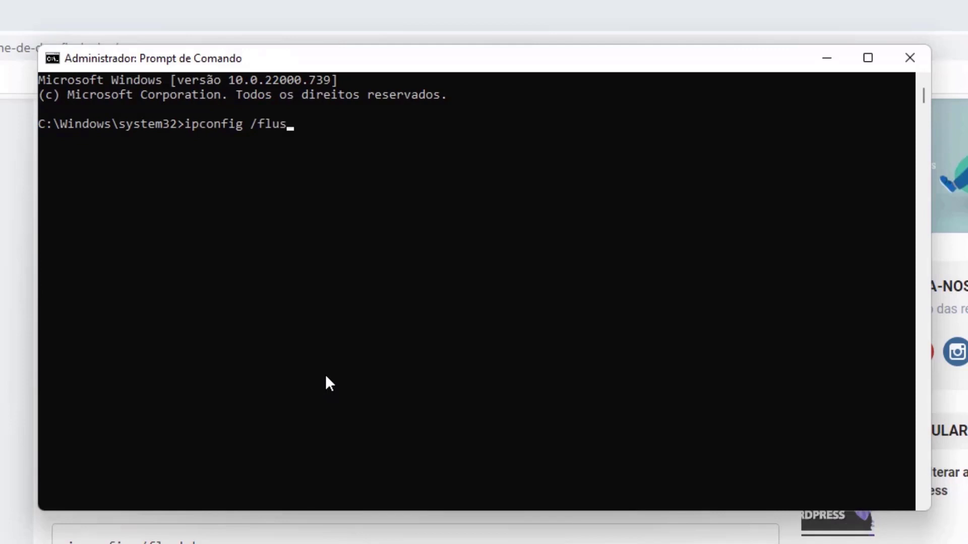
text(s)
key(Return)
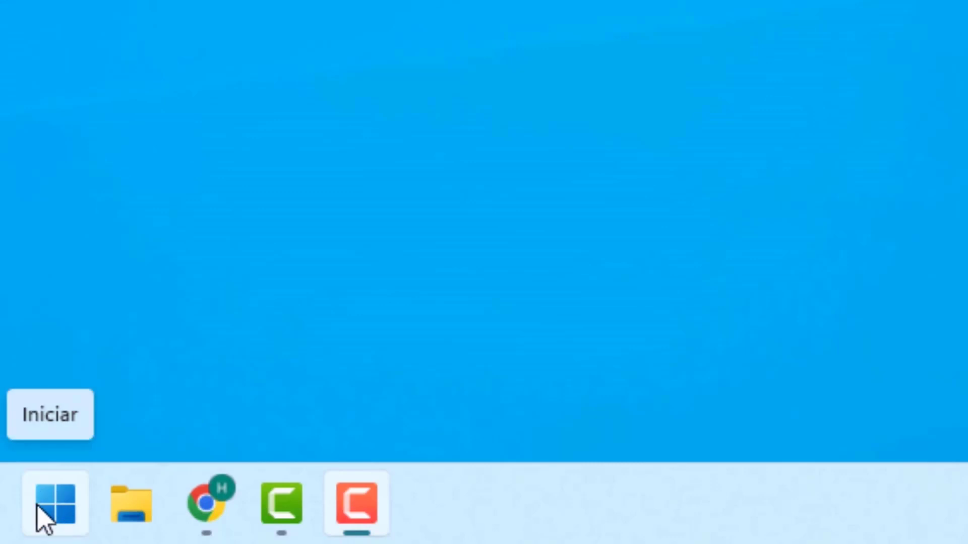
Step: Open the Windows Control Panel and go to Central de Rede e Compartilhamento
click(53, 512)
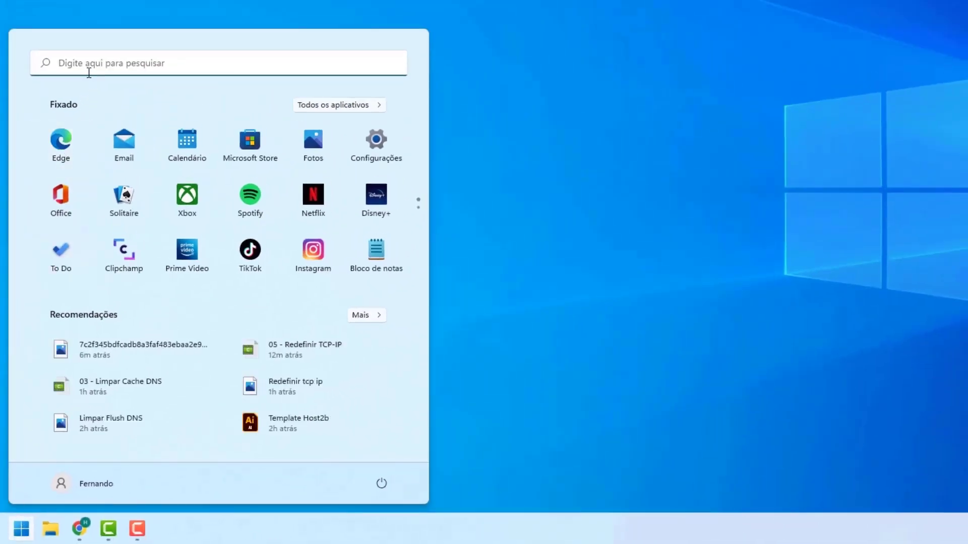
click(89, 71)
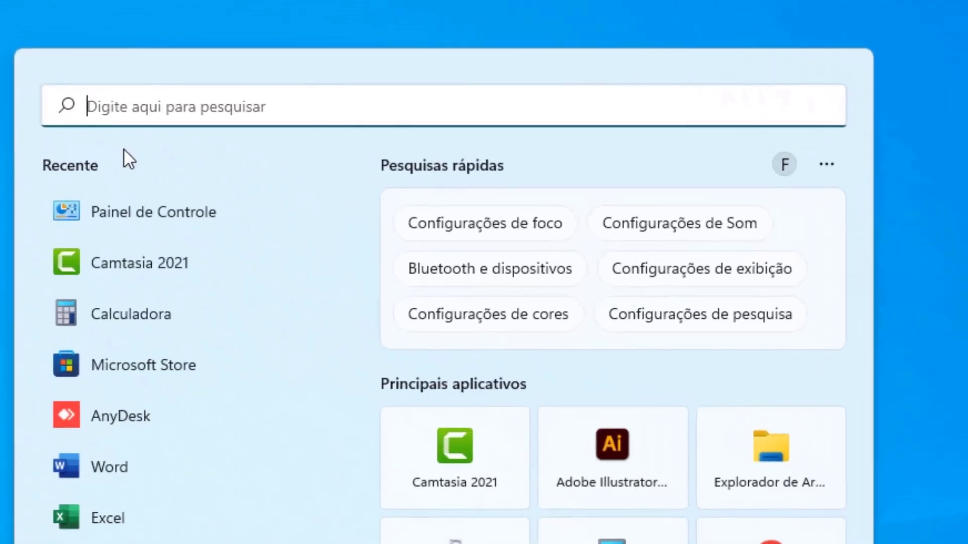
text(painel de controle)
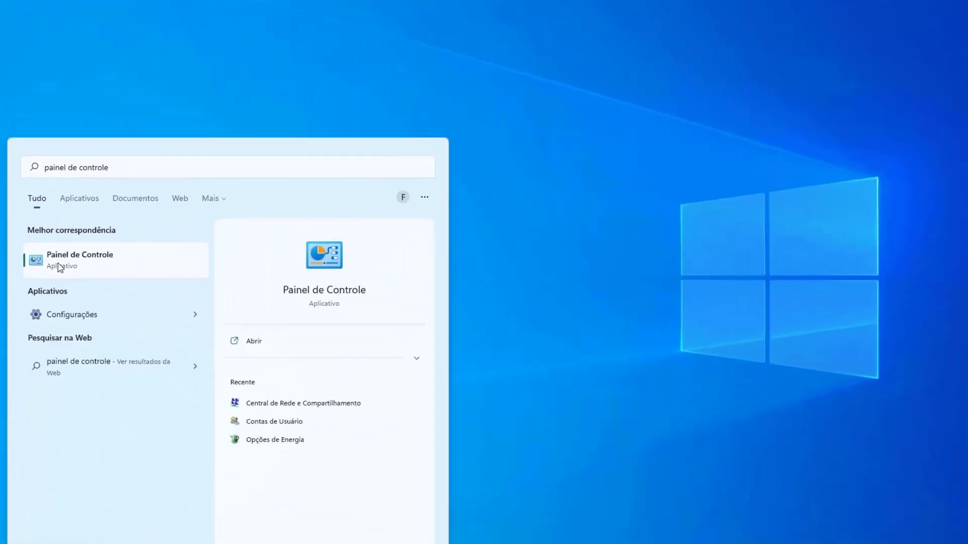
click(104, 290)
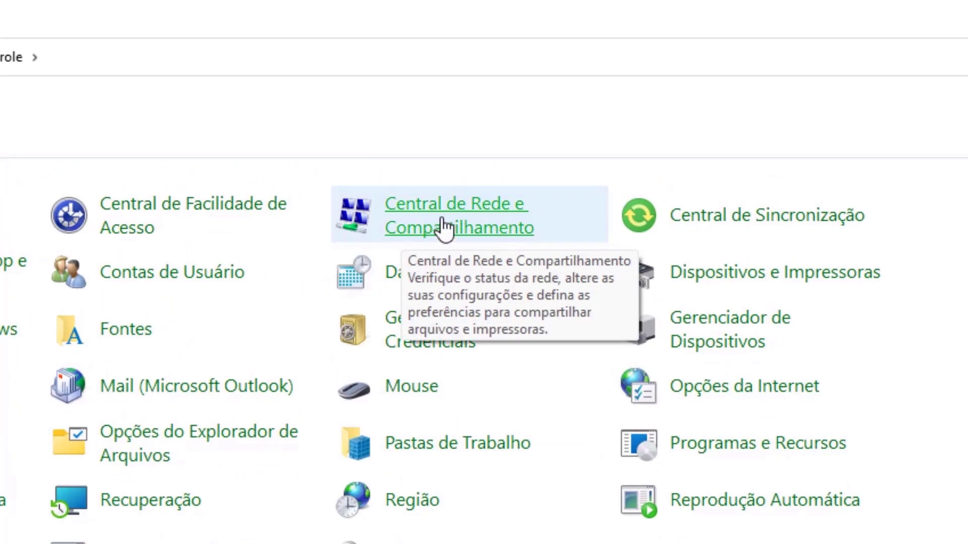
click(444, 228)
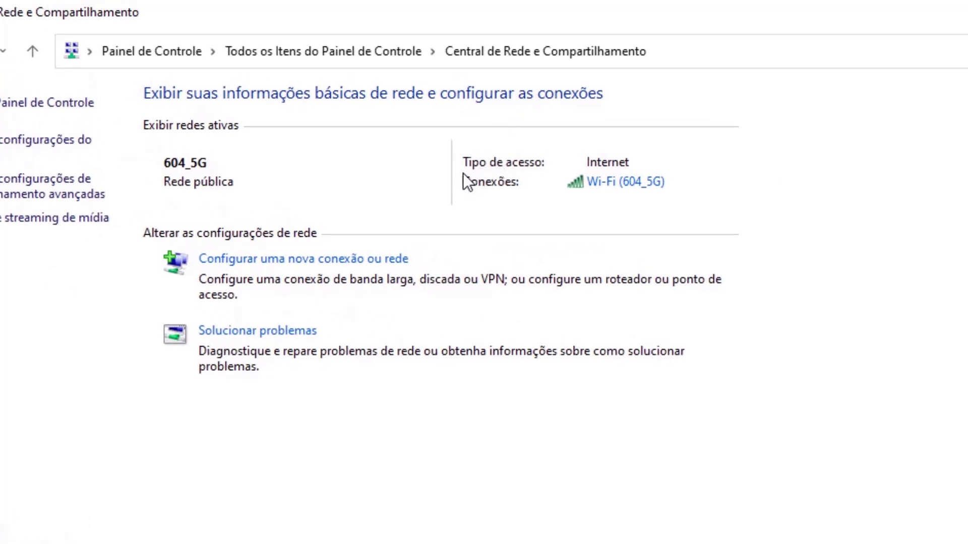
Step: Open the properties of Protocolo IP Versão 4 (TCP/IPv4) for the active Wi-Fi connection
click(605, 183)
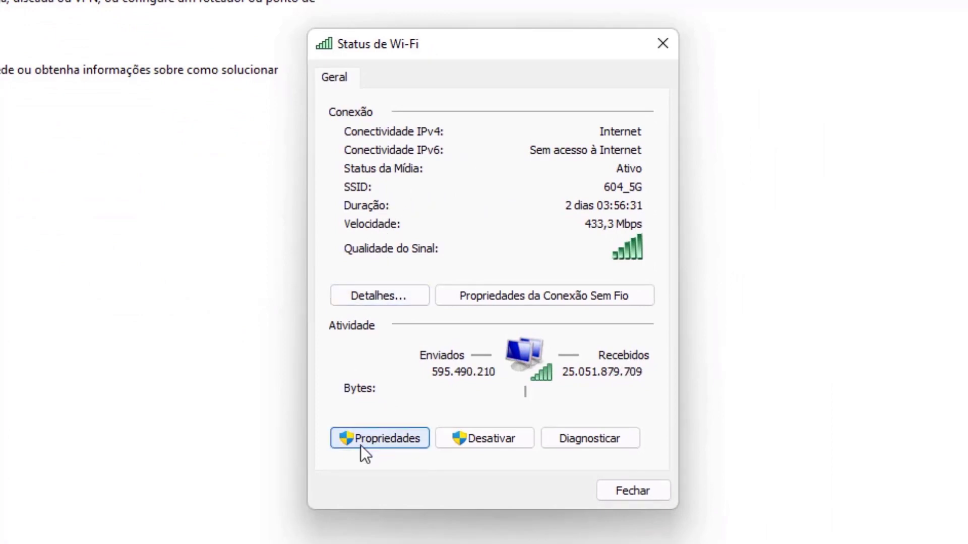
click(377, 439)
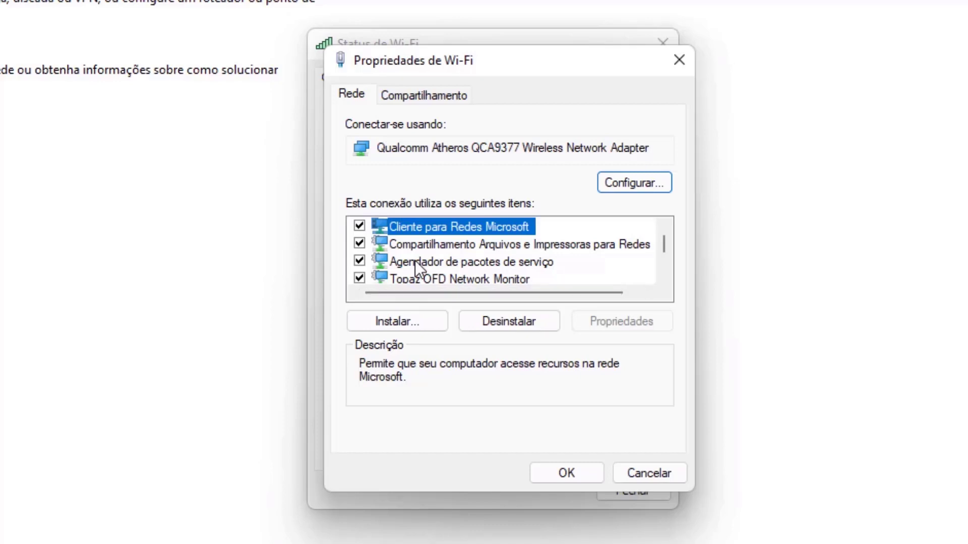
scroll(462, 227, down, 1)
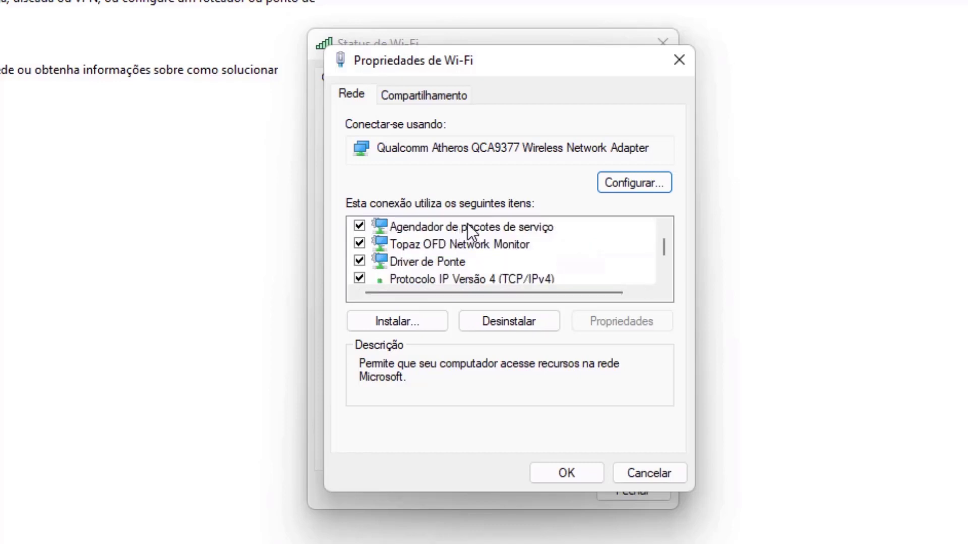
scroll(467, 229, down, 1)
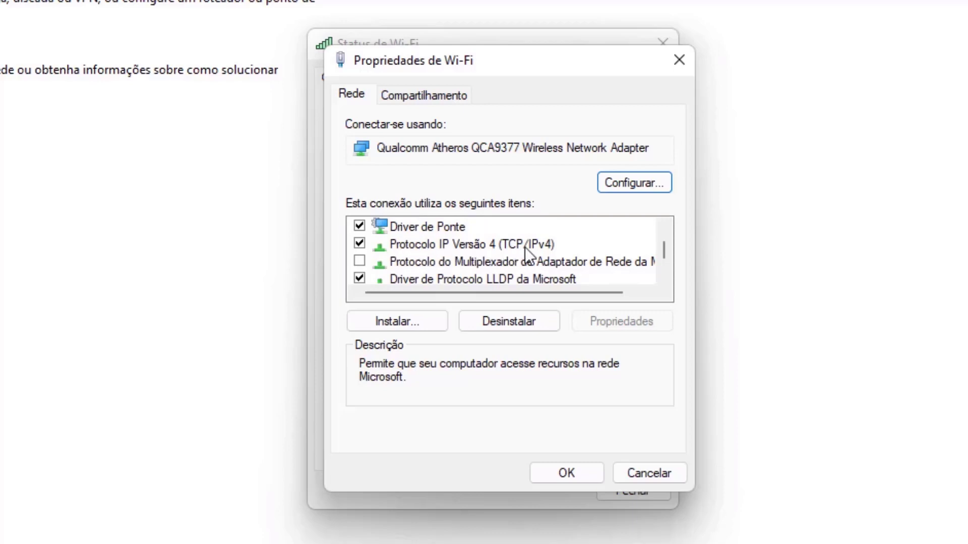
click(462, 245)
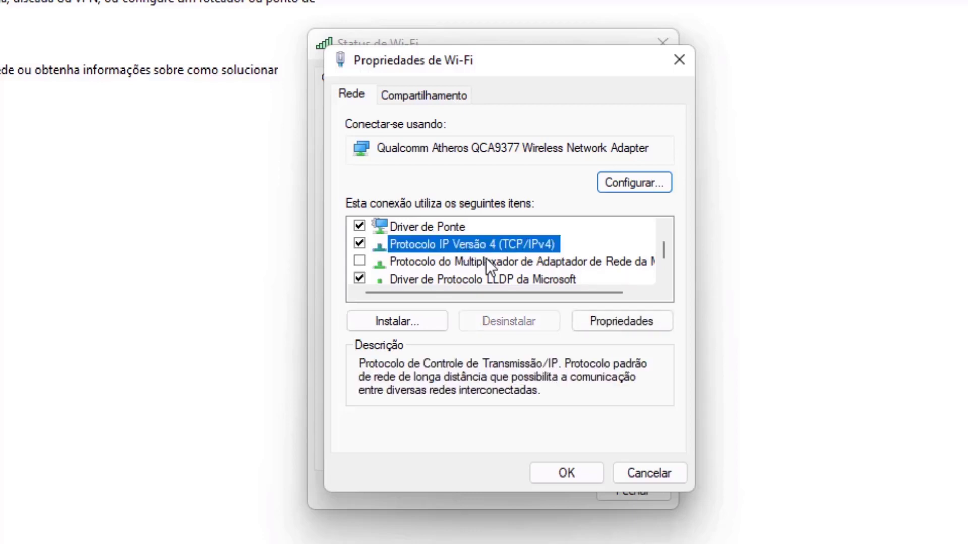
click(609, 328)
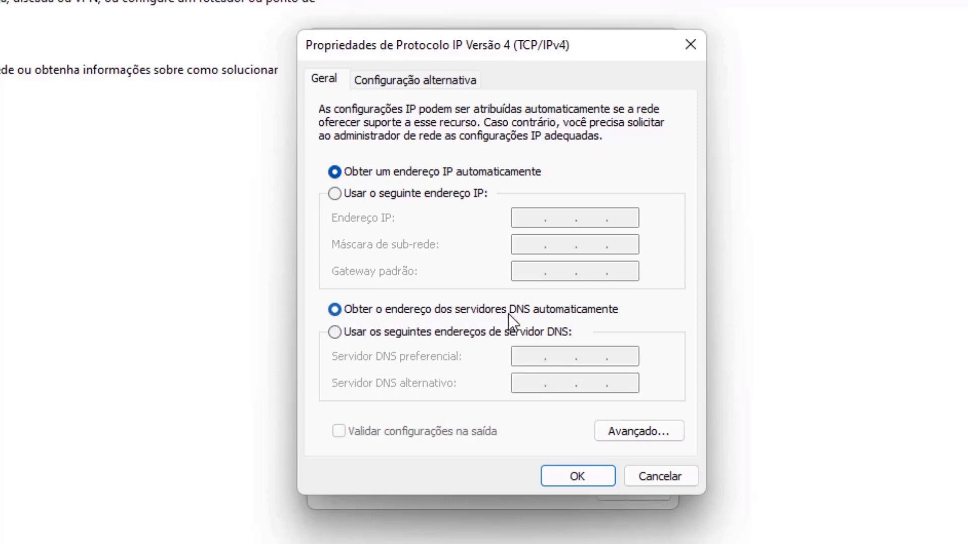
Step: Set manual DNS servers for the connection, with 8.8.8.8 as preferred and 8.8.4.4 as alternate, and apply them
click(334, 332)
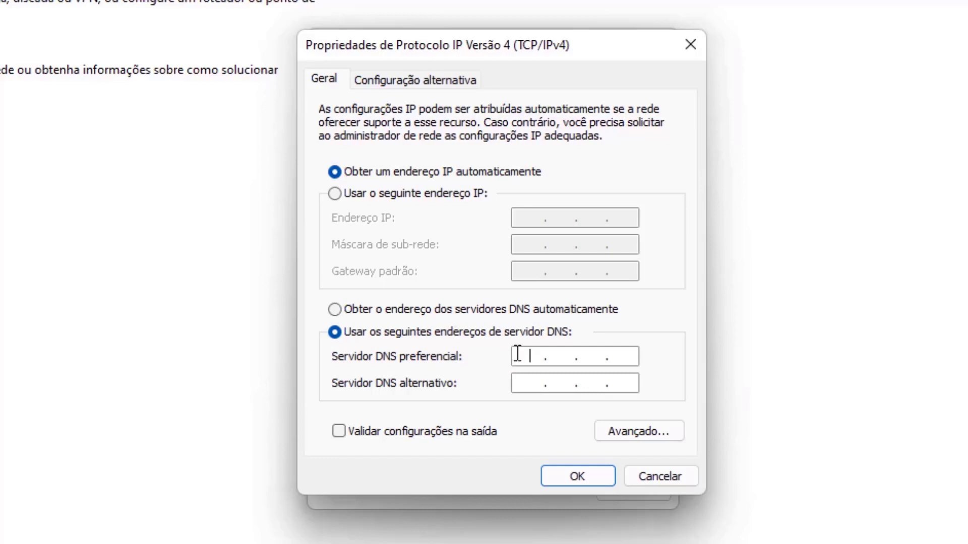
text(8.8.8.8)
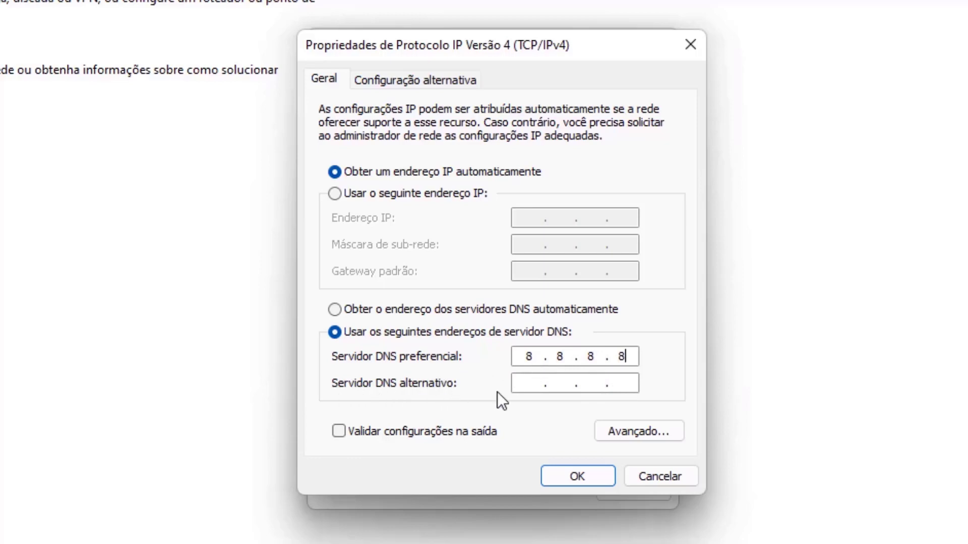
click(530, 384)
text(8 . 8 . 4 . 4)
click(558, 384)
text(8.4.4)
click(585, 386)
text(4.)
click(618, 385)
text(4)
click(582, 477)
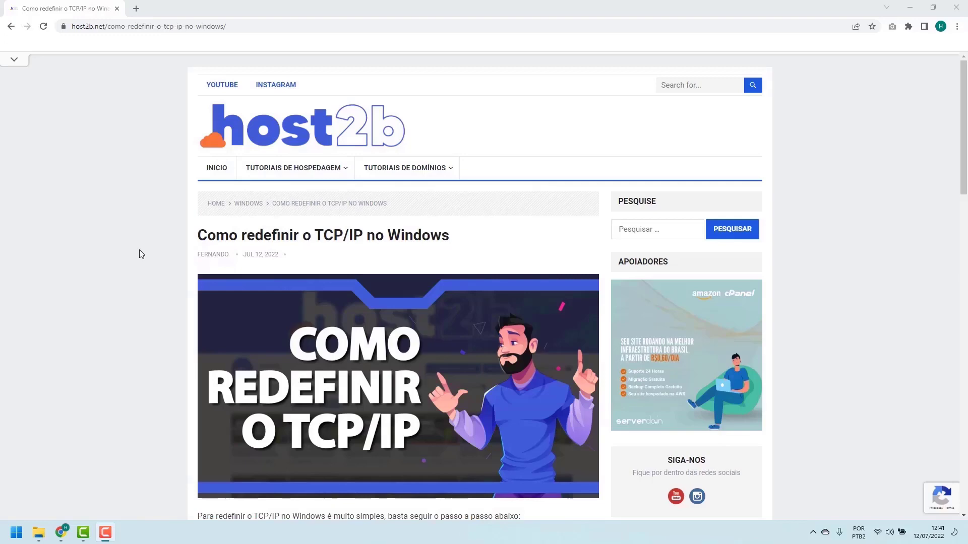
Step: Review the article's TCP/IP reset instructions and launch Prompt de Comando (cmd) as administrator
scroll(141, 255, down, 4)
scroll(141, 254, down, 2)
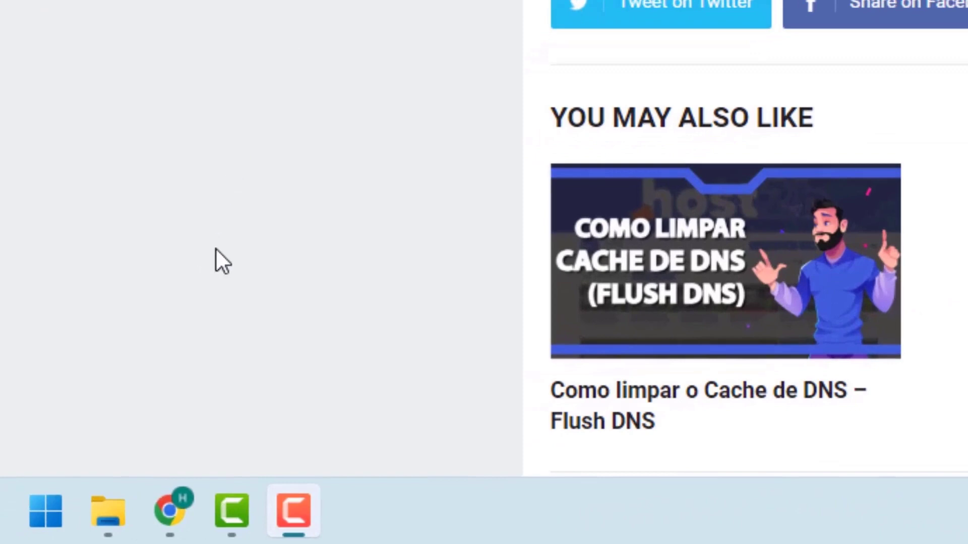
click(42, 511)
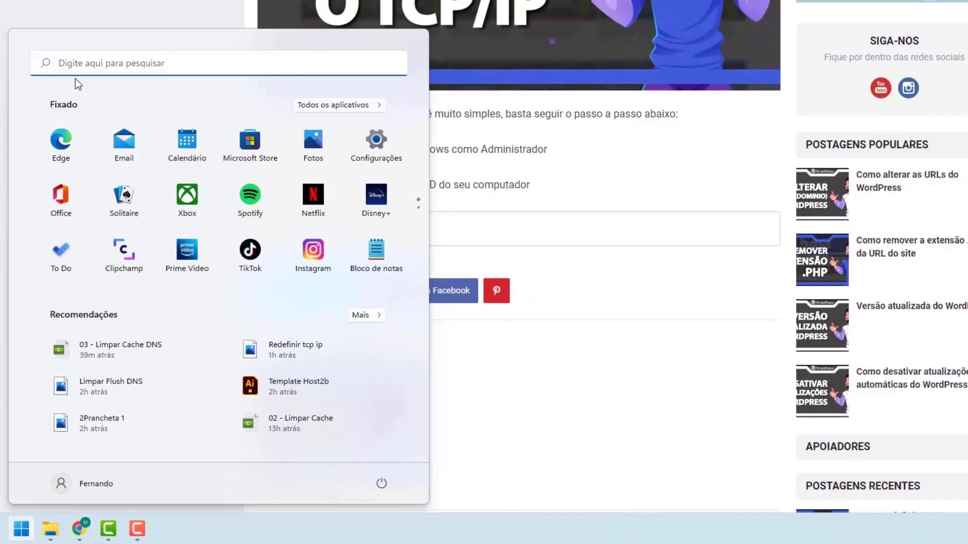
text(cmd)
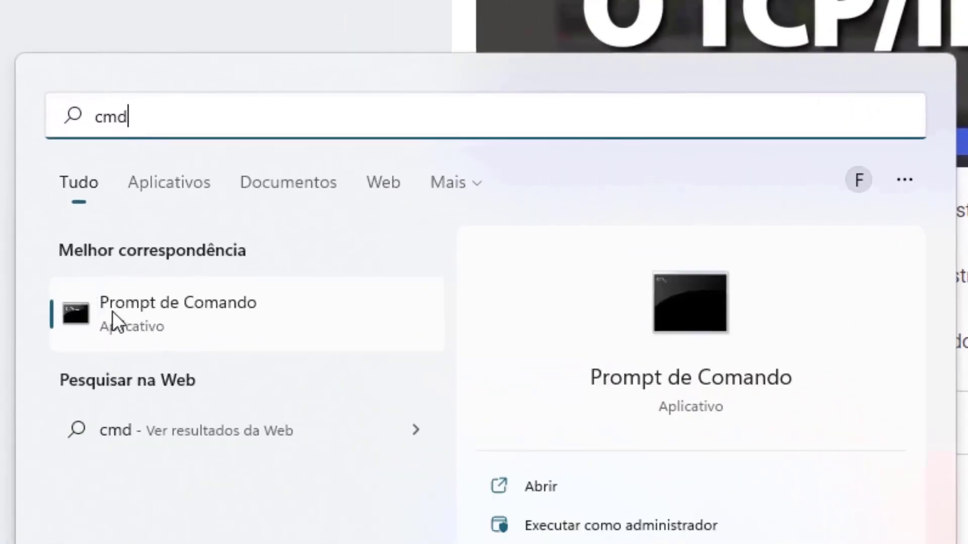
right_click(144, 307)
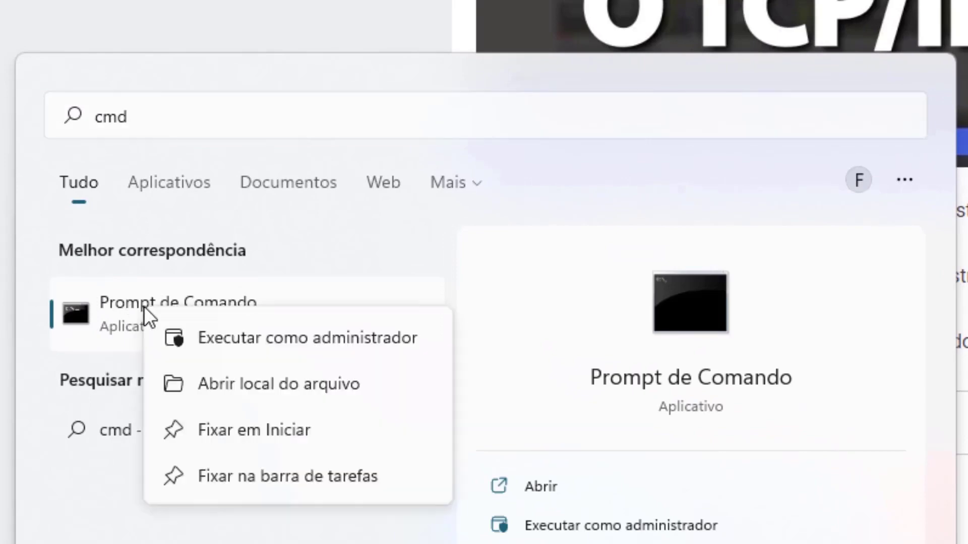
click(277, 337)
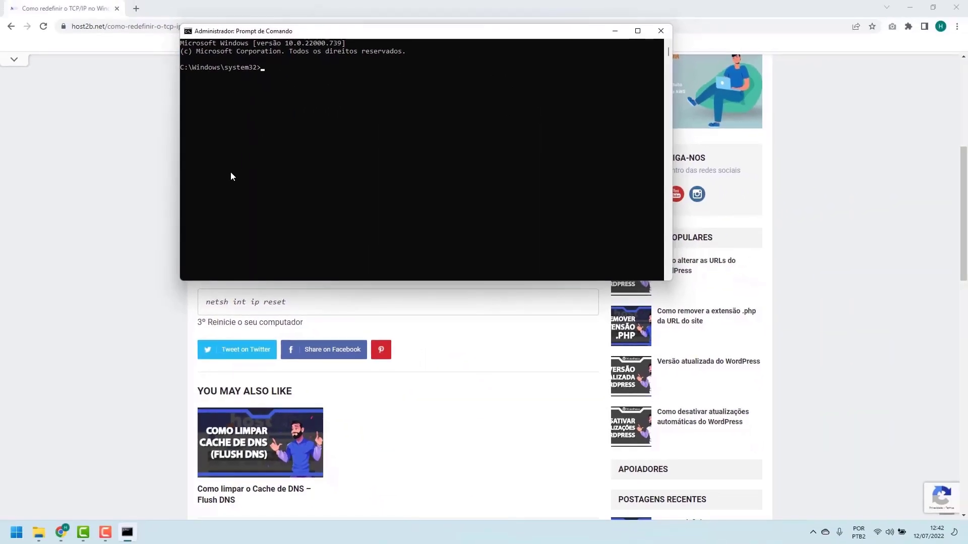
Step: Check the reset command in the article and run netsh int ip reset in the administrator Command Prompt
click(153, 220)
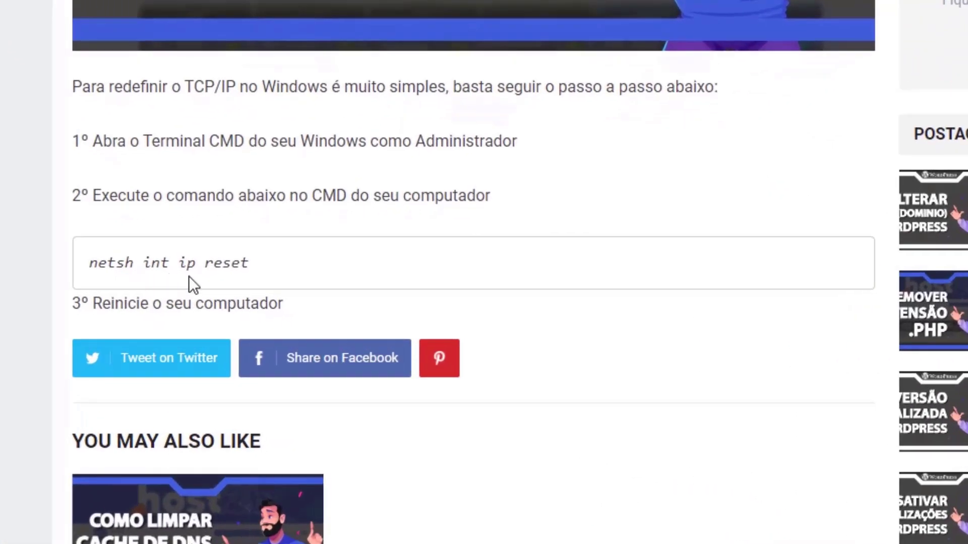
key(alt+Tab)
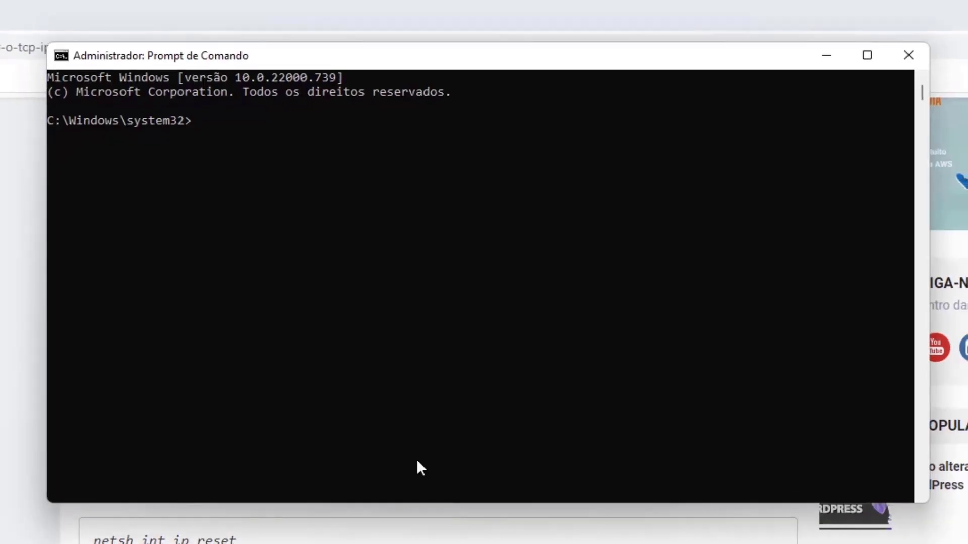
click(434, 369)
text(netsh int ip )
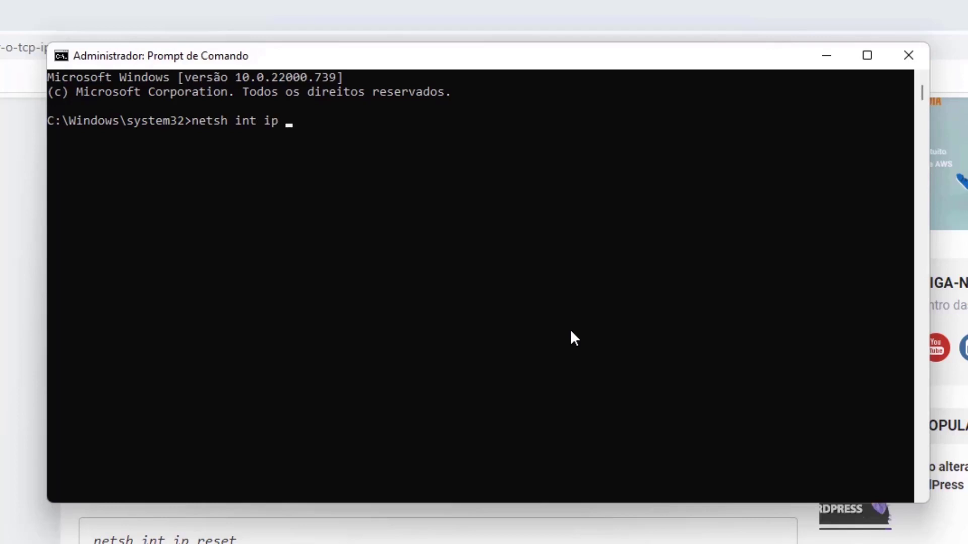
text(reset)
key(Return)
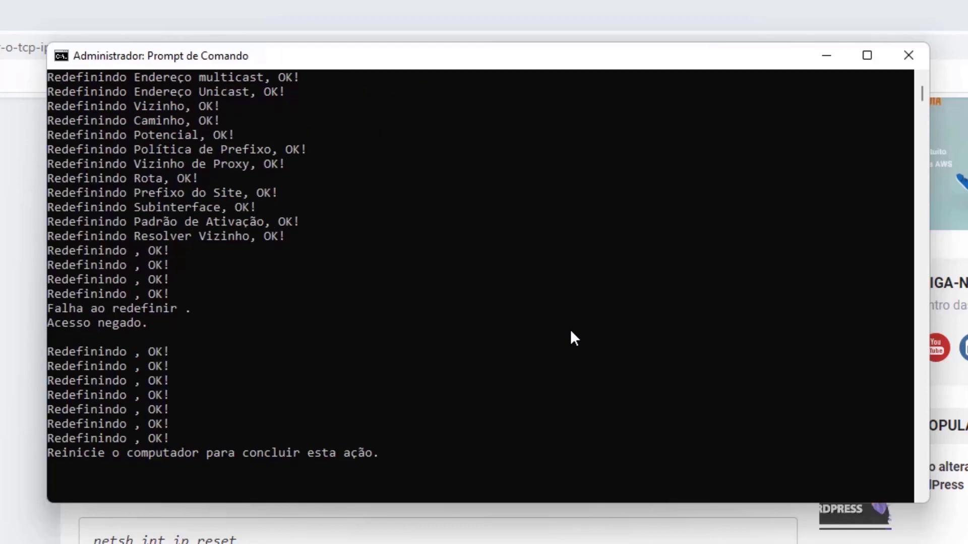